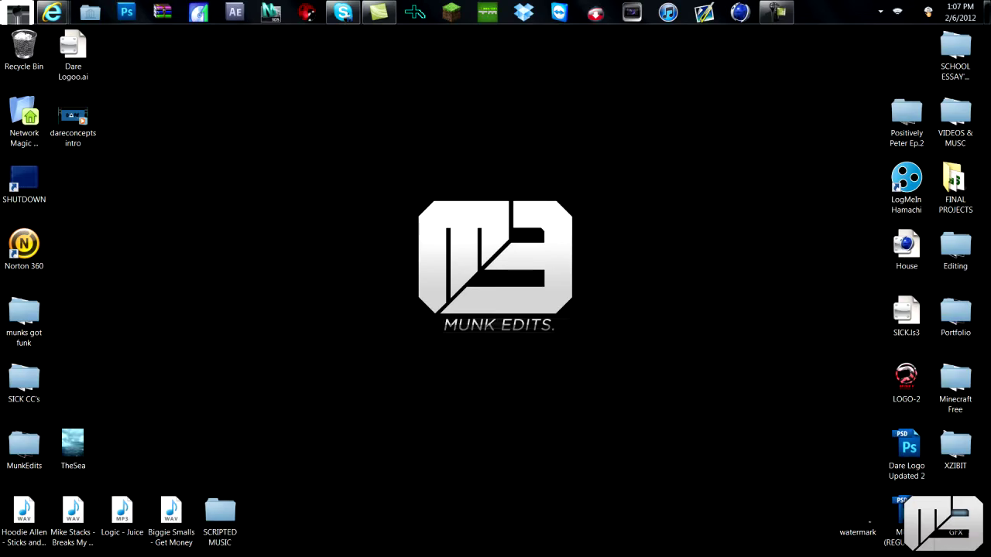
Switch to Photoshop and create a new document 2 pixels wide and 4 pixels high with a transparent background
left_click(126, 11)
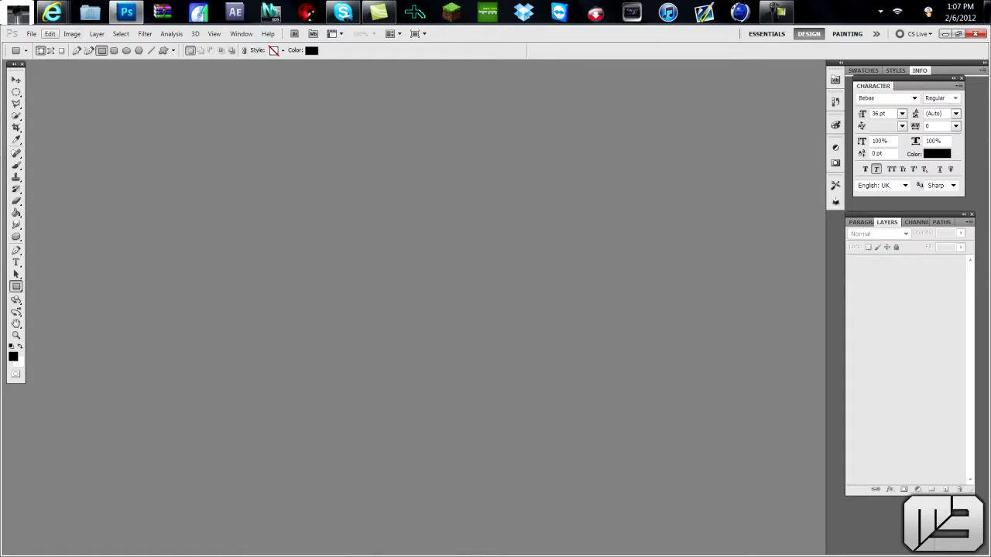
left_click(31, 33)
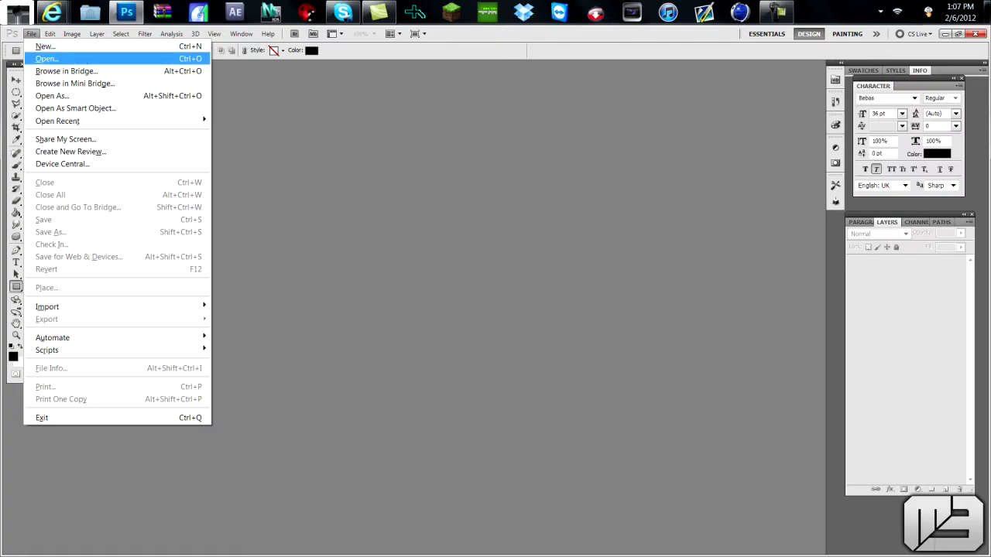
left_click(31, 33)
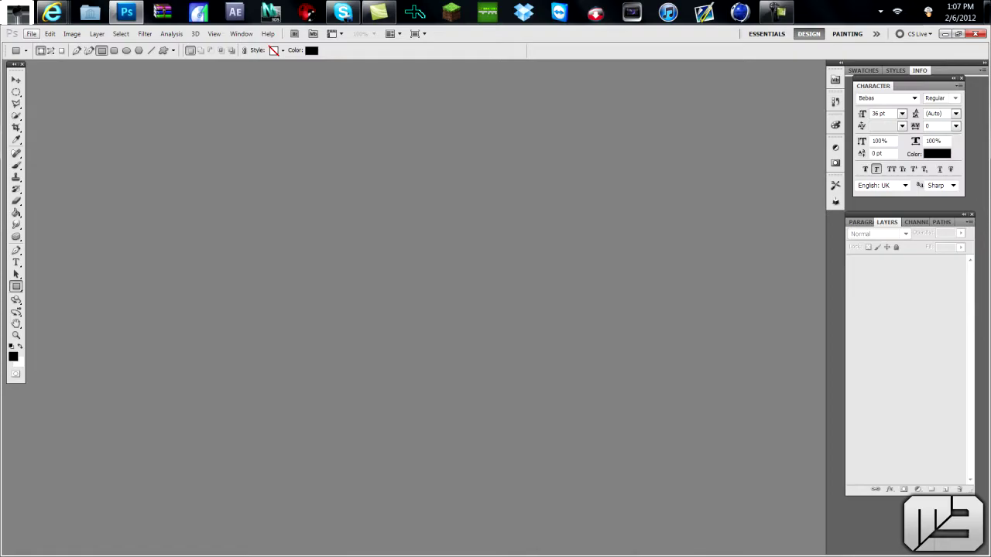
left_click(31, 33)
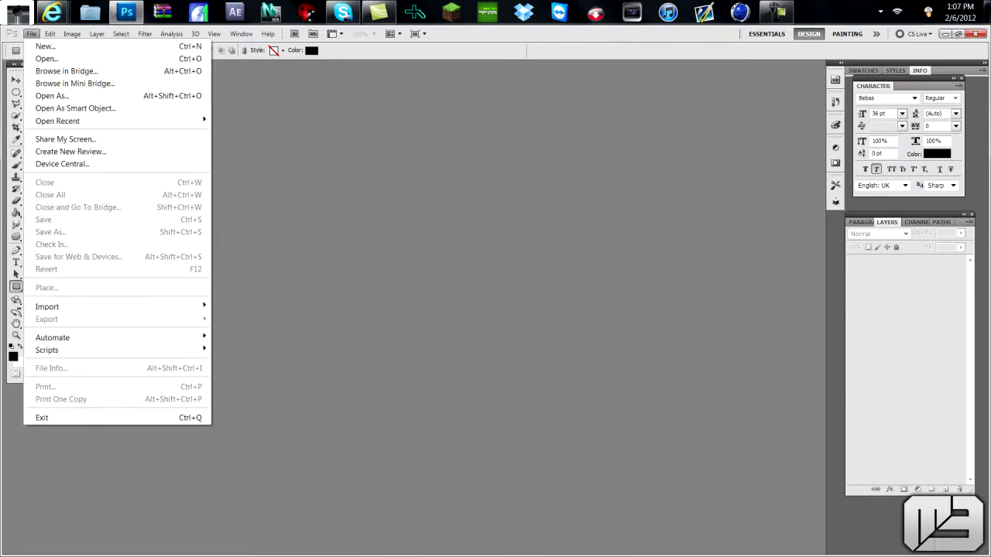
key("ctrl+n")
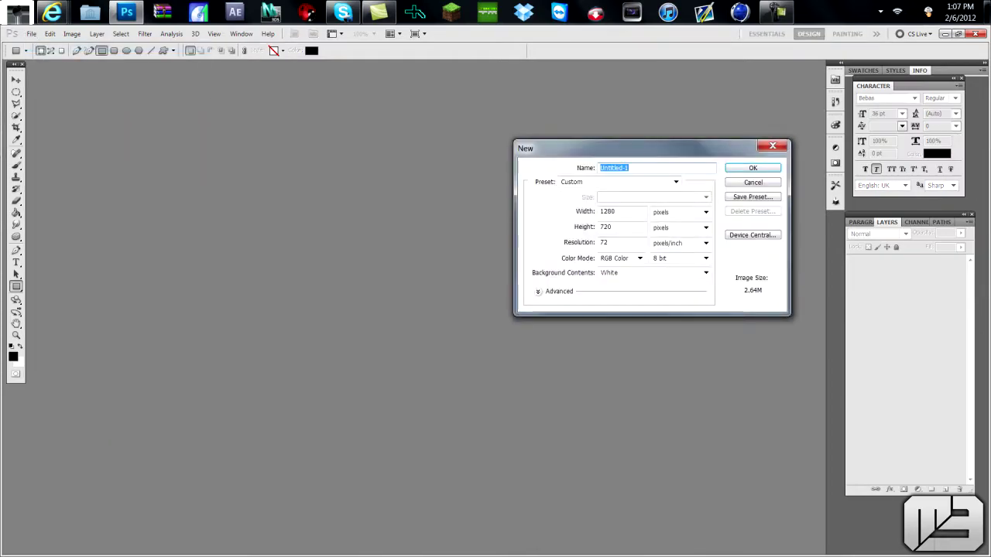
double_click(607, 211)
type("2")
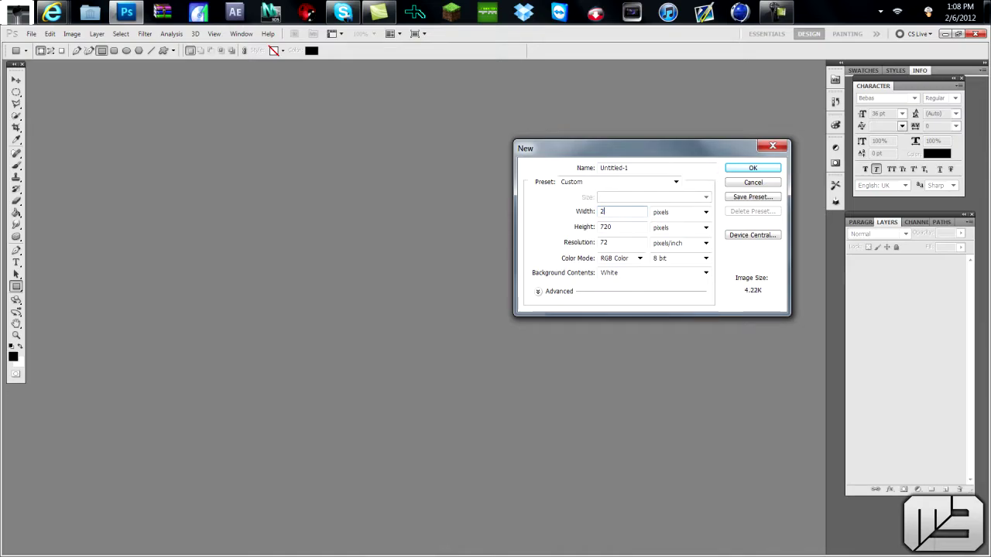
key("Tab")
type("4")
left_click(652, 273)
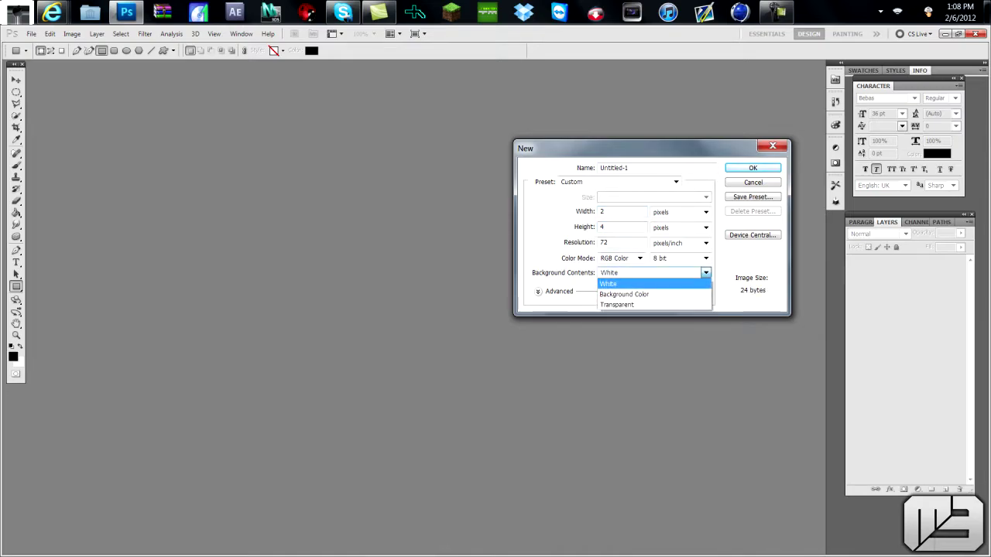
left_click(652, 304)
left_click(603, 227)
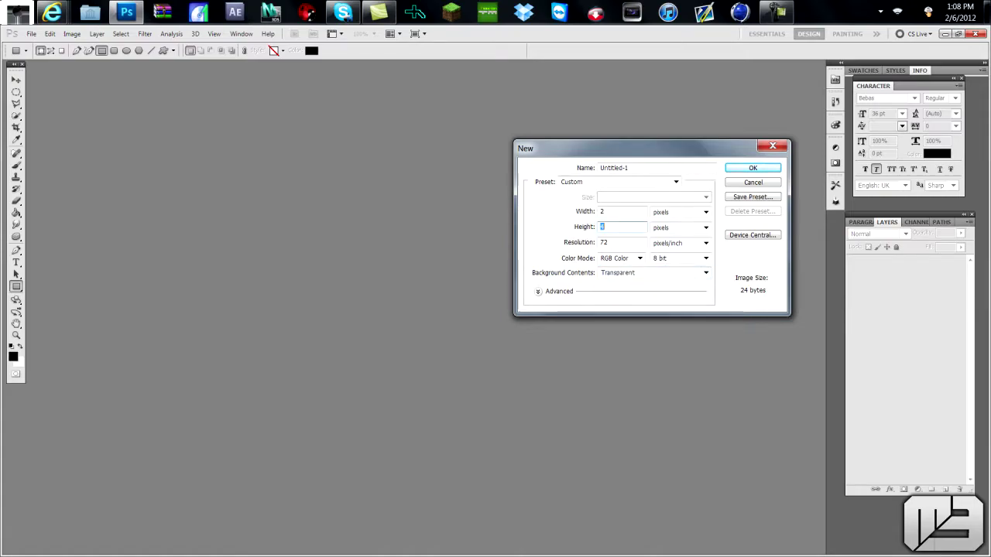
type("4")
key("shift+Tab")
type("2")
key("Tab")
key("Return")
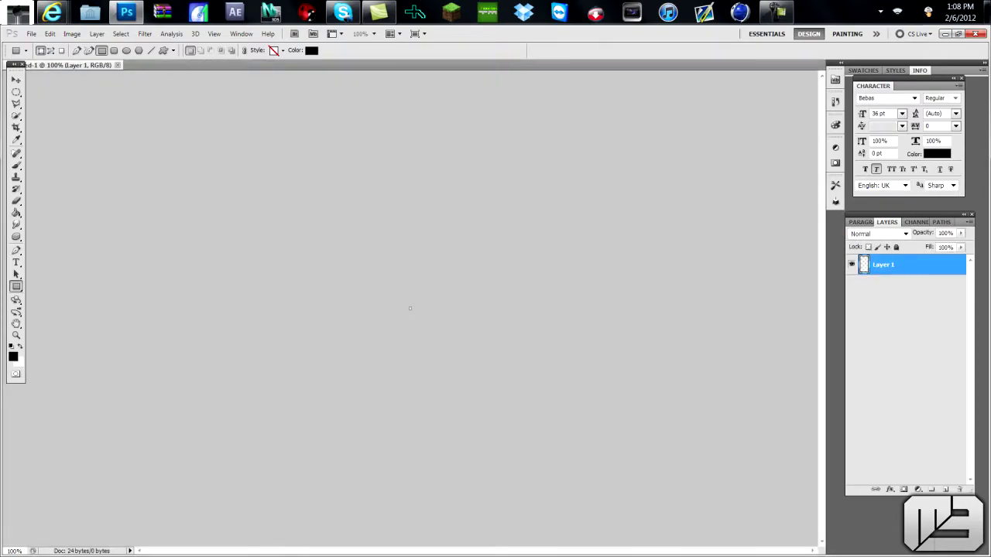
Fill the upper half of the tiny canvas with black (000000) using a rectangular marquee selection, and deselect it
key("z")
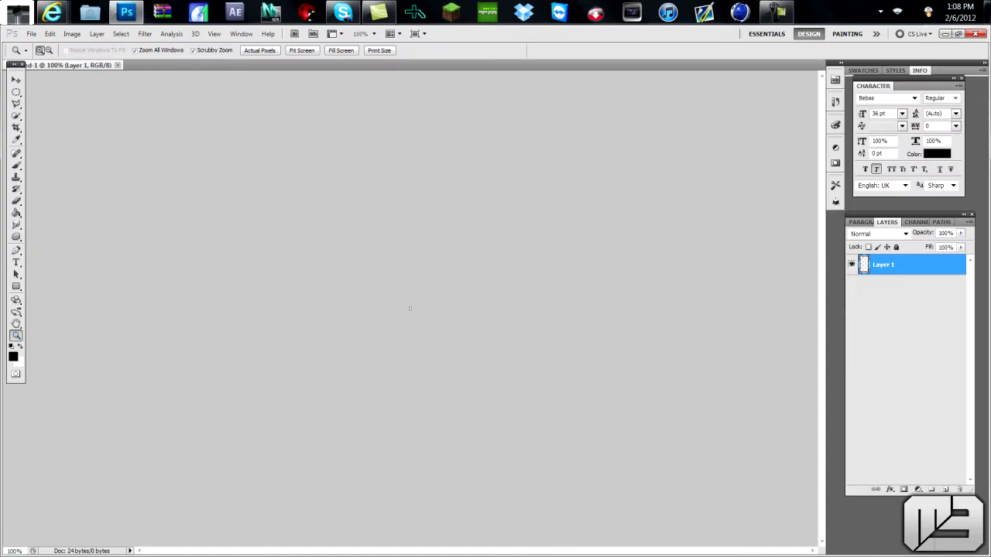
key("ctrl+plus")
key("ctrl+plus")
key("ctrl+plus")
key("ctrl+plus")
key("ctrl+plus")
key("ctrl+plus")
key("ctrl+plus")
key("ctrl+plus")
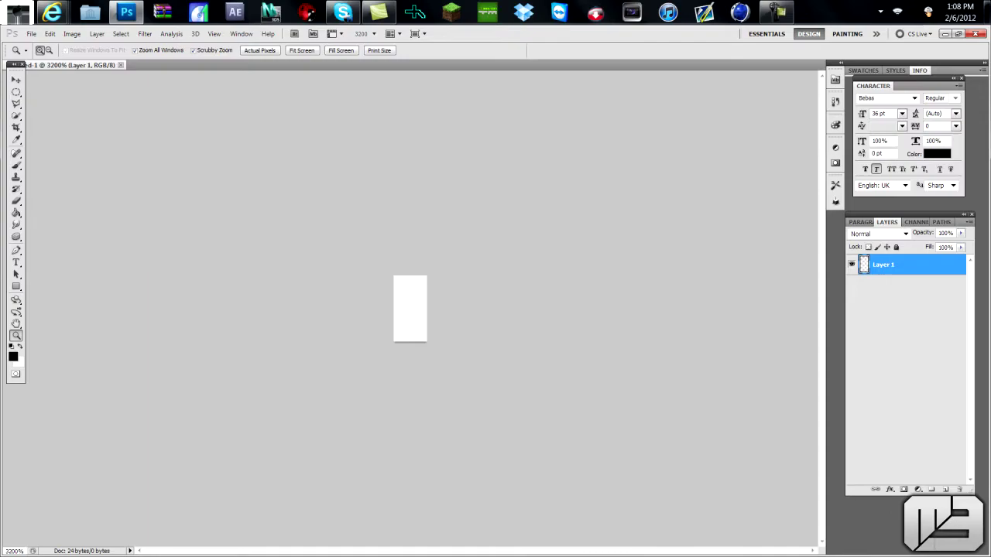
left_click(16, 92)
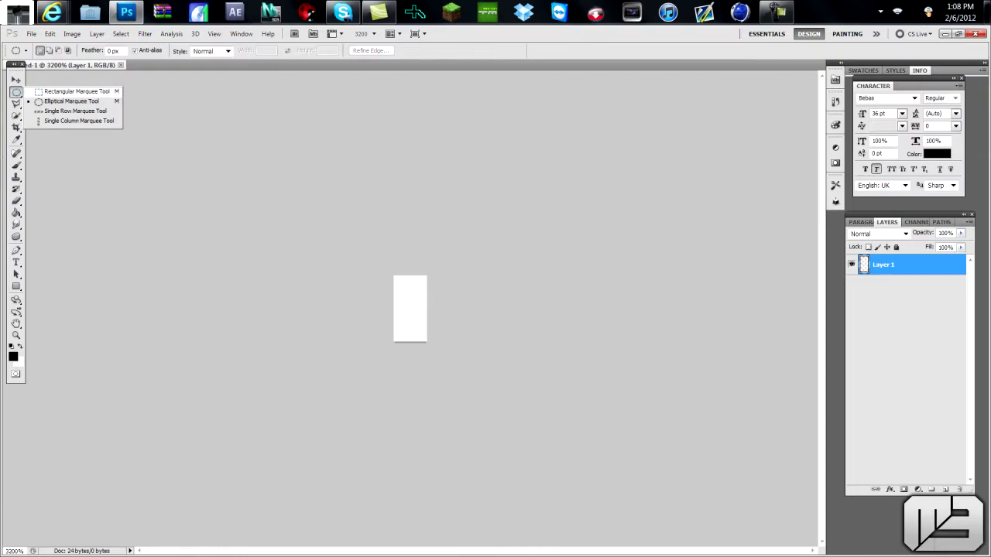
left_click(76, 91)
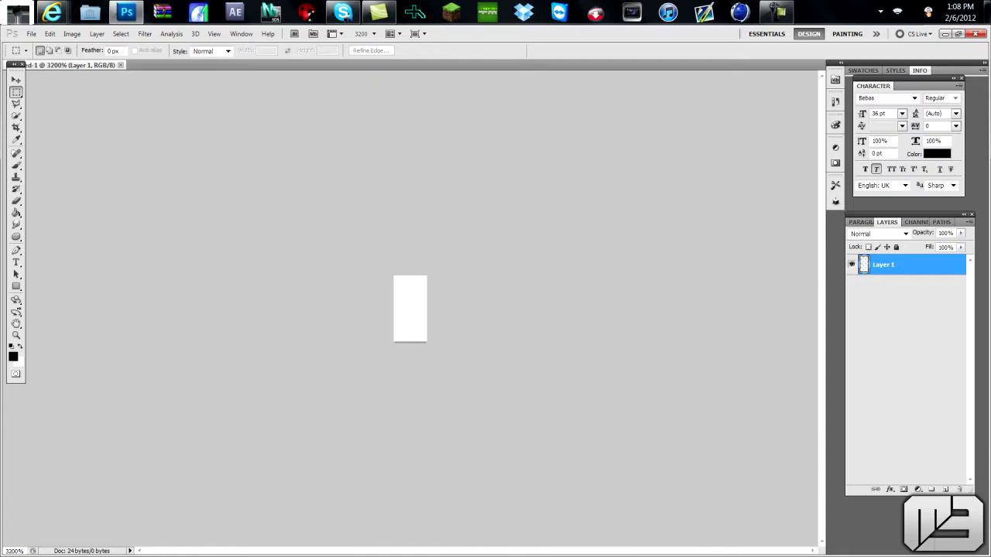
left_click_drag(394, 276, 428, 308)
right_click(409, 291)
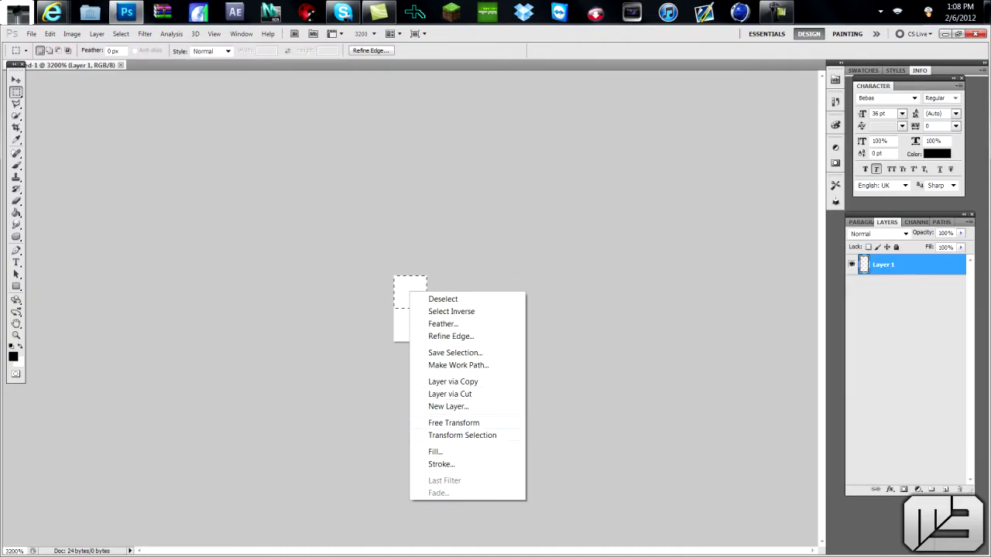
left_click(435, 451)
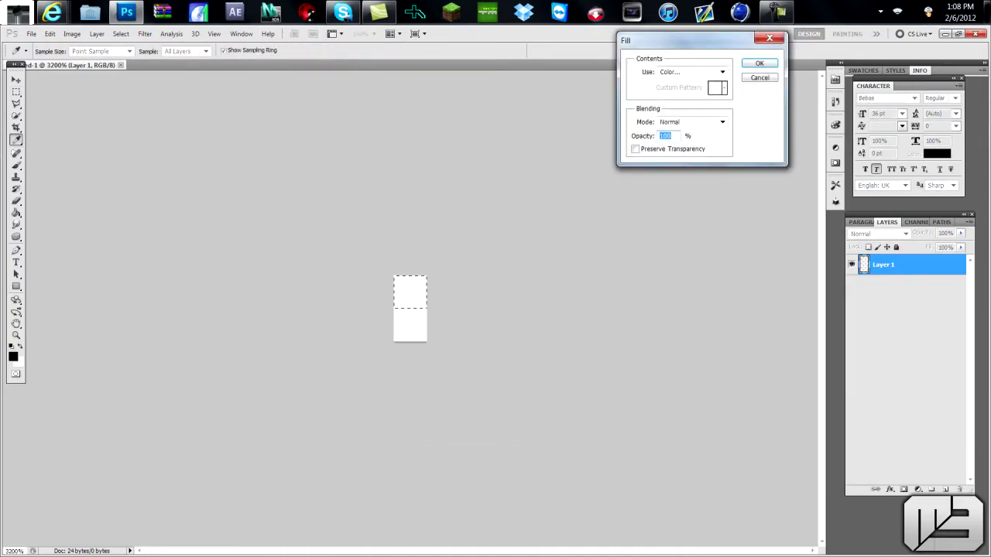
left_click(692, 72)
left_click(670, 103)
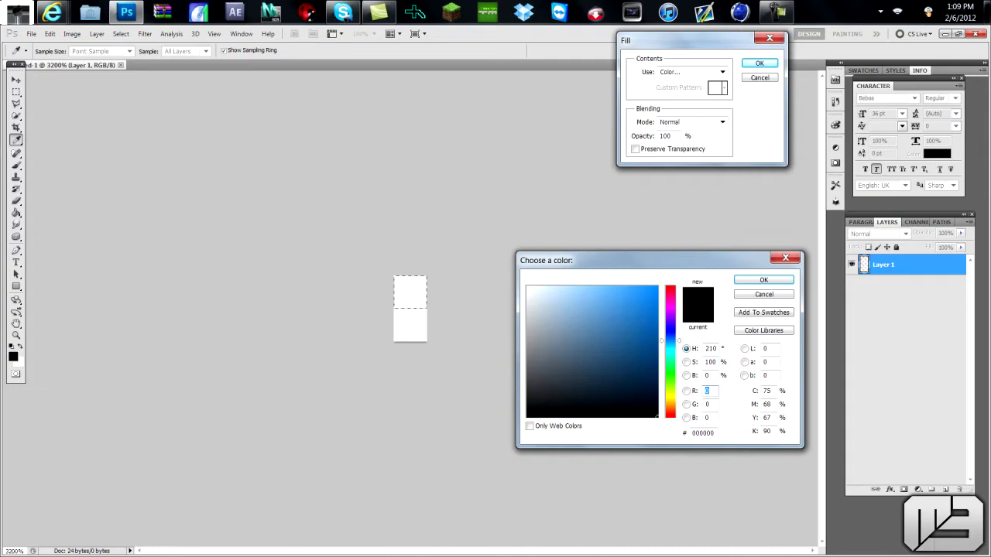
left_click(705, 391)
key("Return")
key("Return")
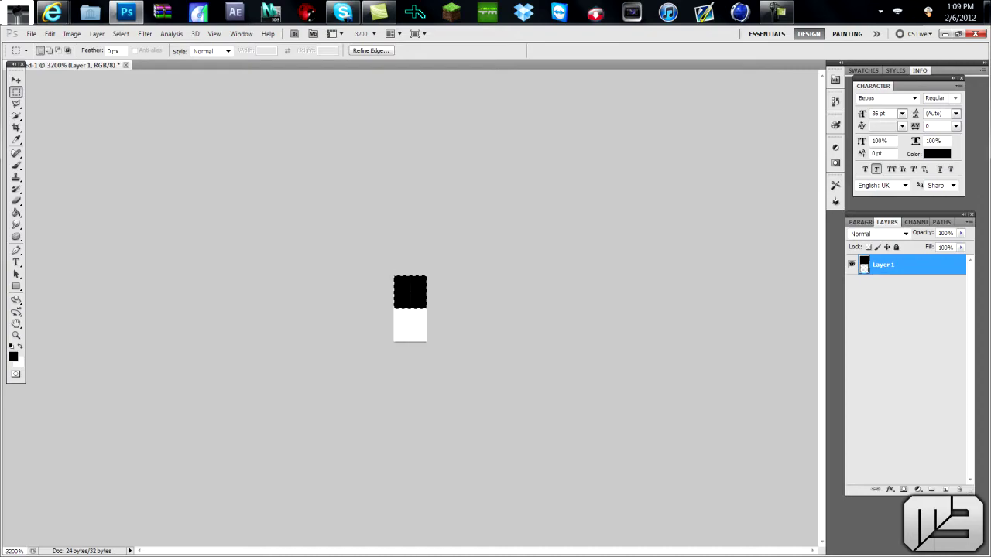
key("ctrl+d")
Define the canvas content as a pattern named Scan Lines
left_click(49, 33)
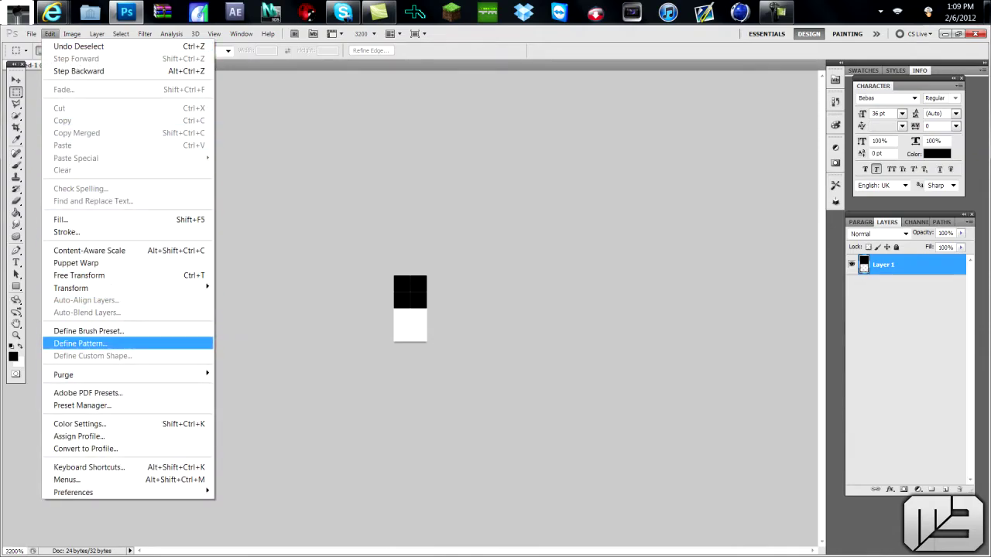
key("Return")
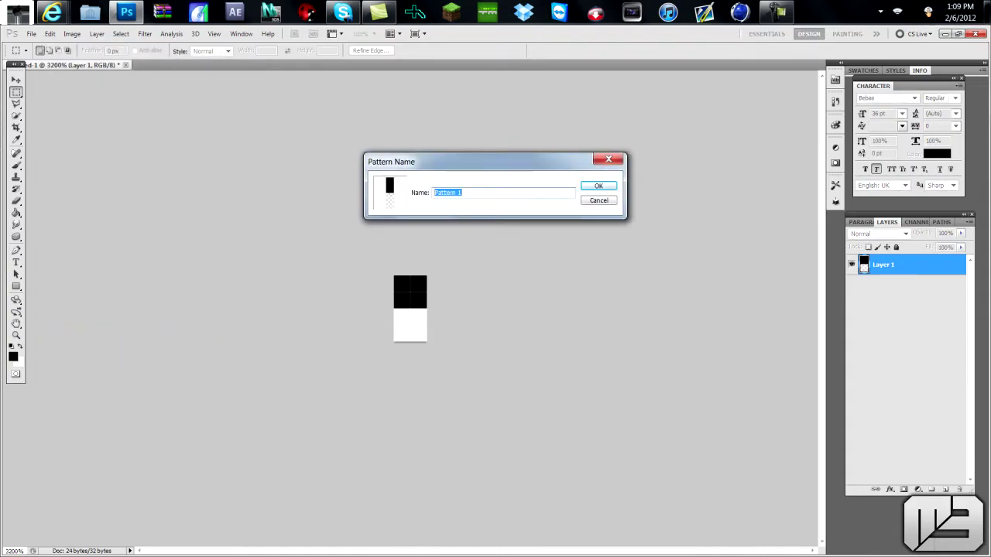
type("Scan Lines")
key("Return")
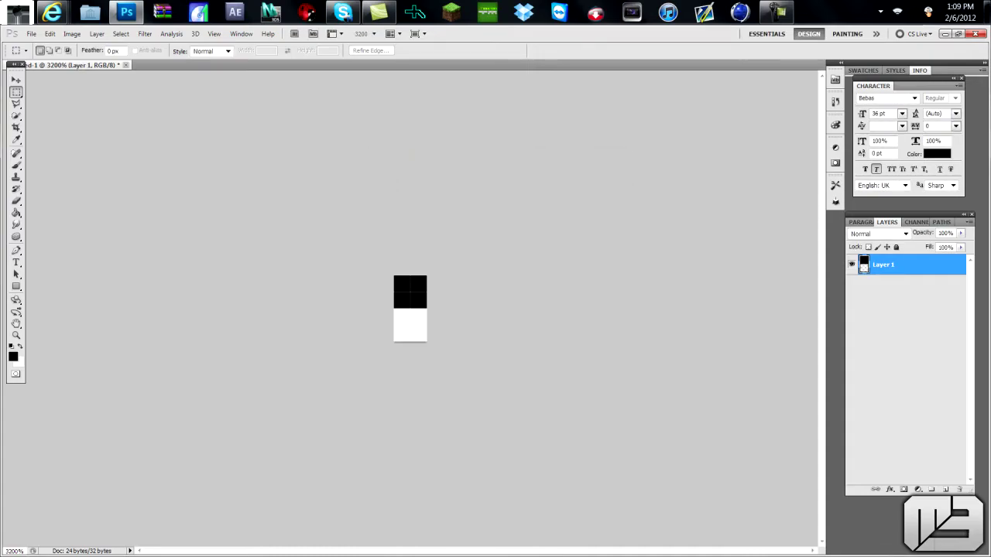
left_click(905, 310)
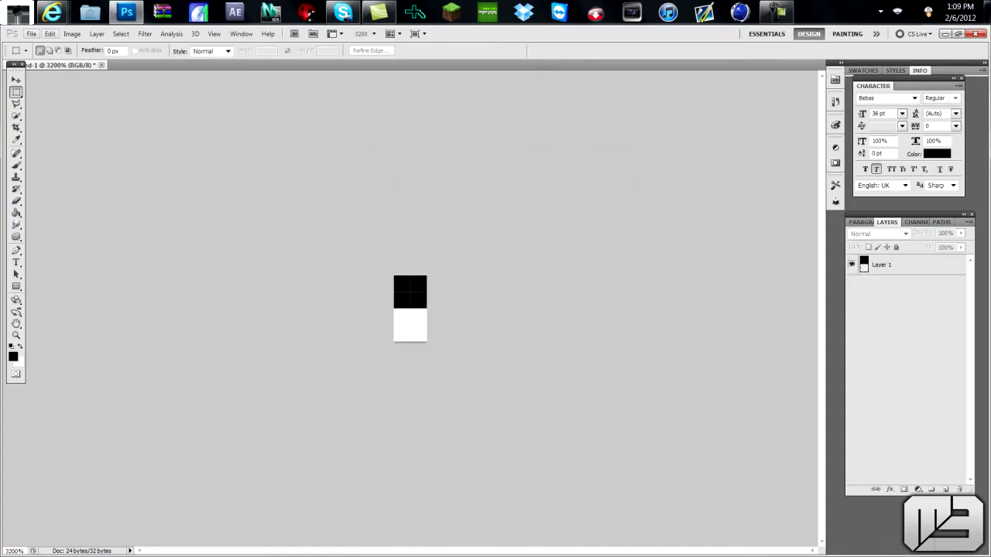
Create a new document 1280 pixels wide and 720 pixels high with a transparent background
left_click(31, 33)
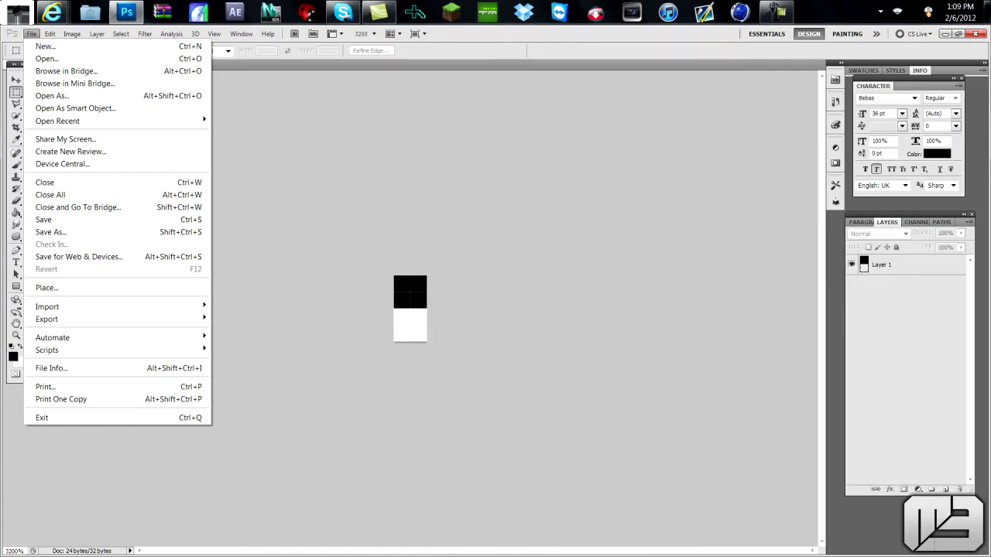
left_click(45, 47)
double_click(602, 211)
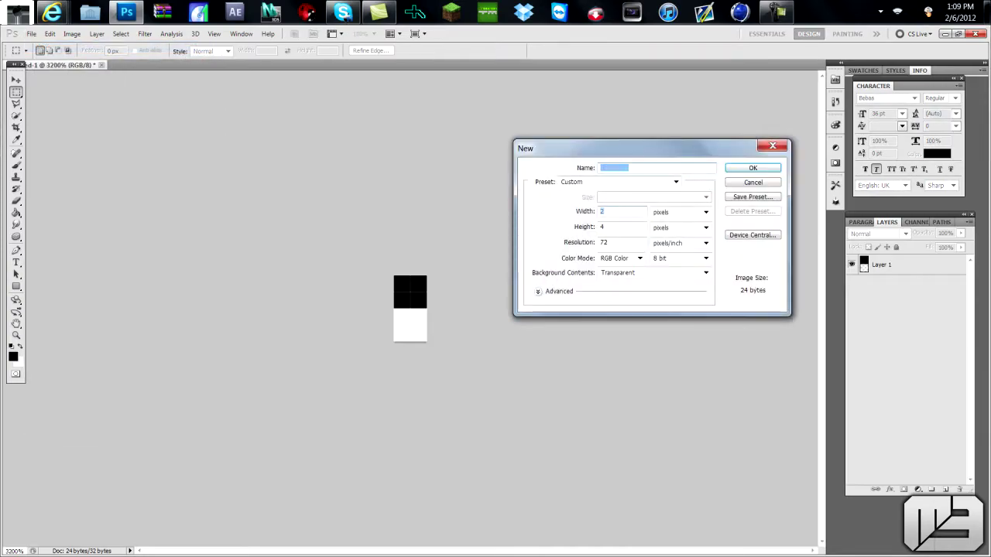
type("1280")
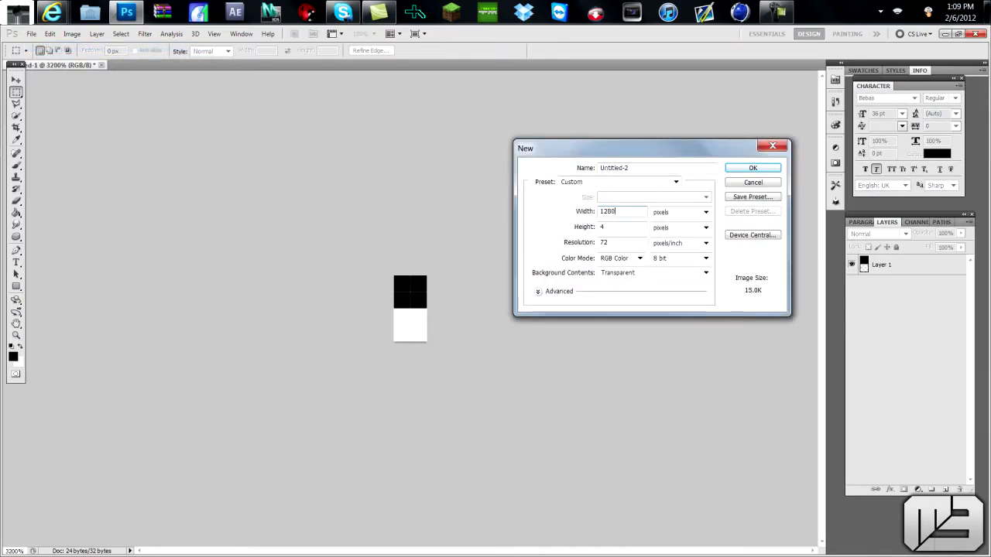
key("Tab")
type("720")
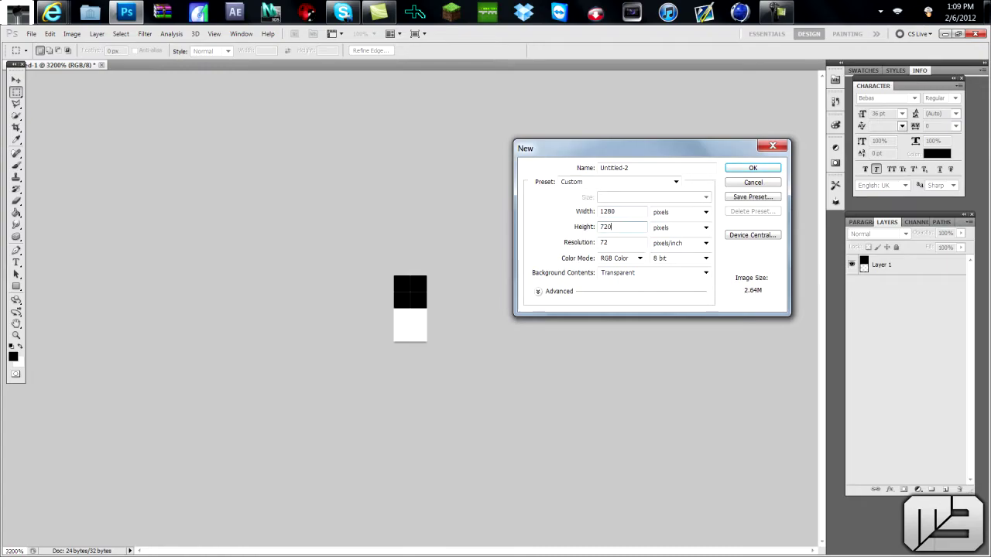
key("Return")
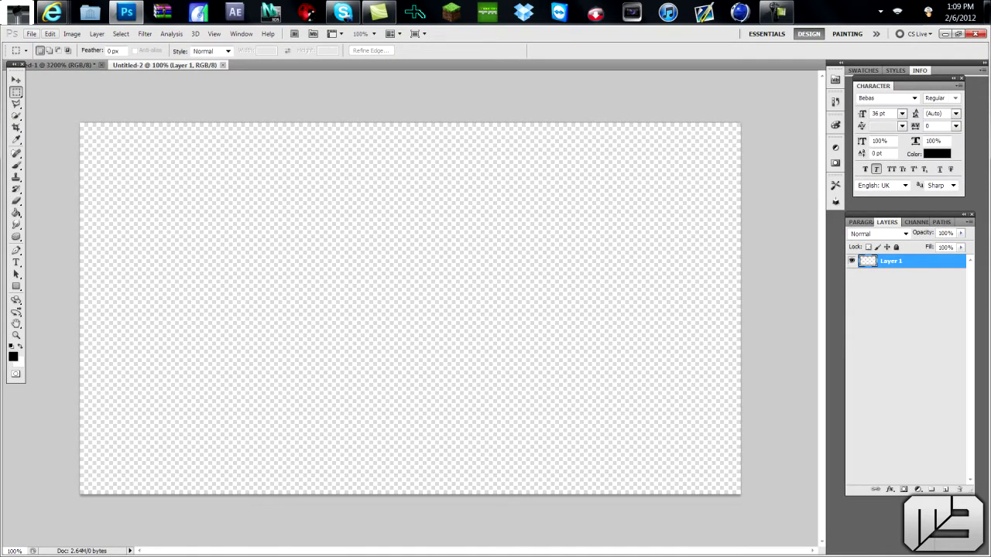
Create another new 1280 by 720 pixel document with its background contents set to white
left_click(31, 34)
left_click(40, 45)
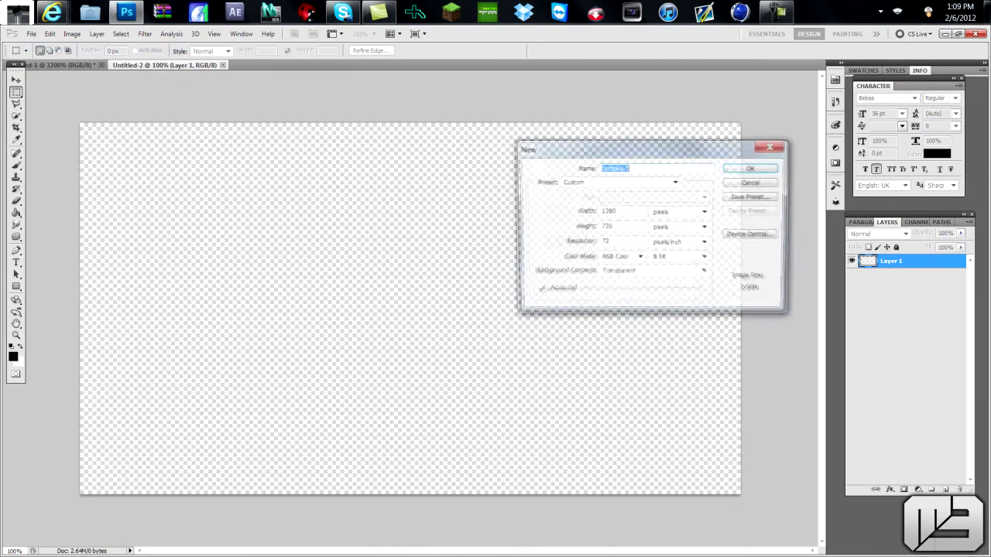
left_click(653, 273)
left_click(619, 283)
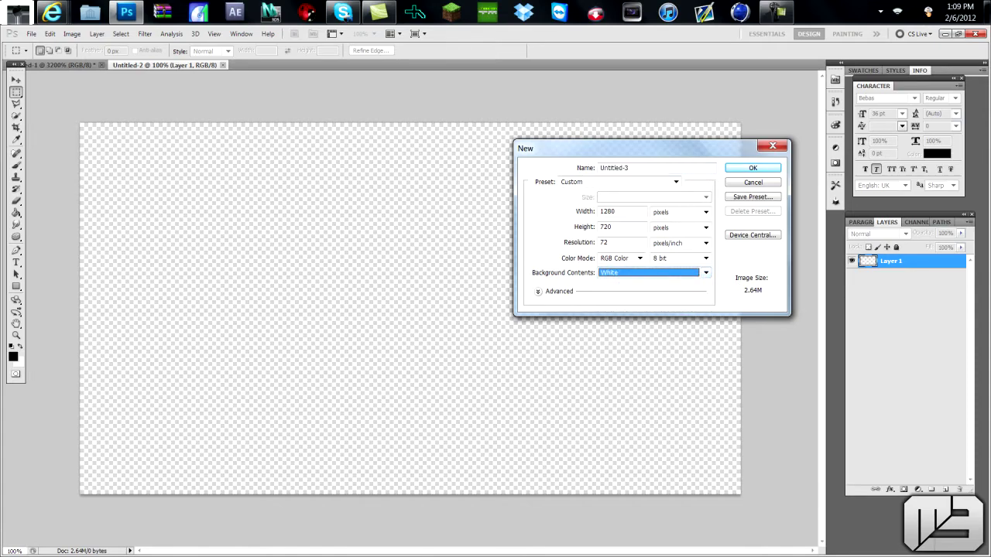
left_click(752, 168)
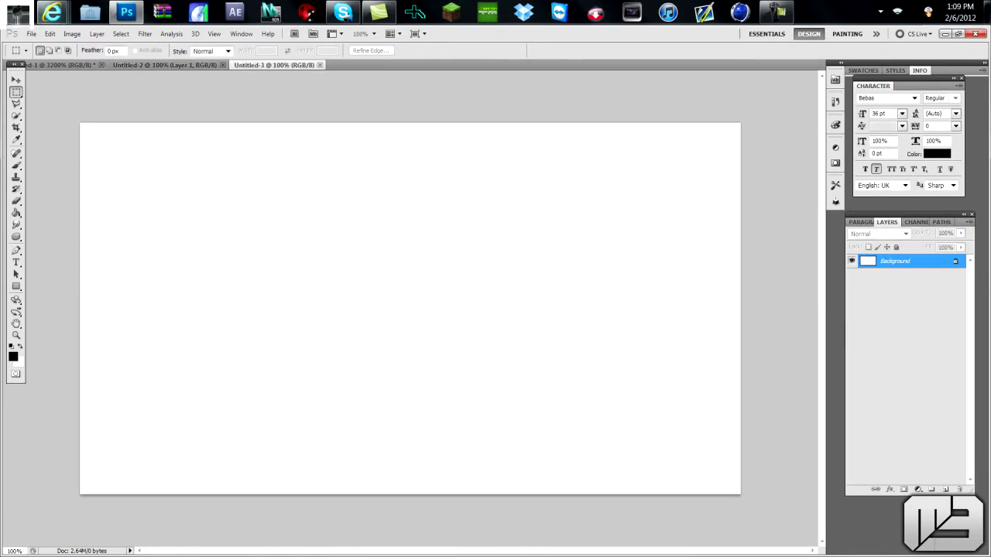
Fill the white background of the new document with the blue colour 0067cd
left_click(49, 34)
left_click(66, 219)
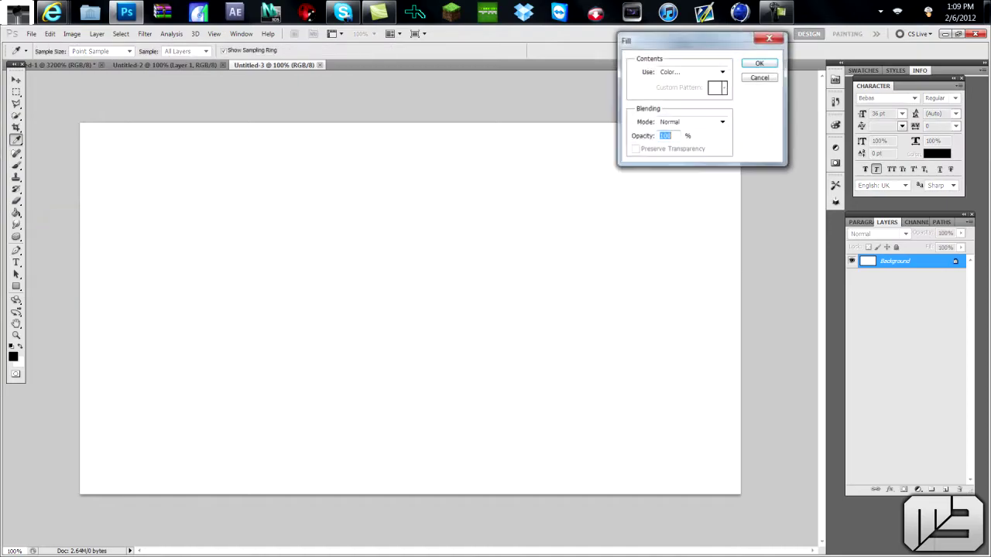
left_click(691, 71)
left_click(674, 101)
left_click(657, 316)
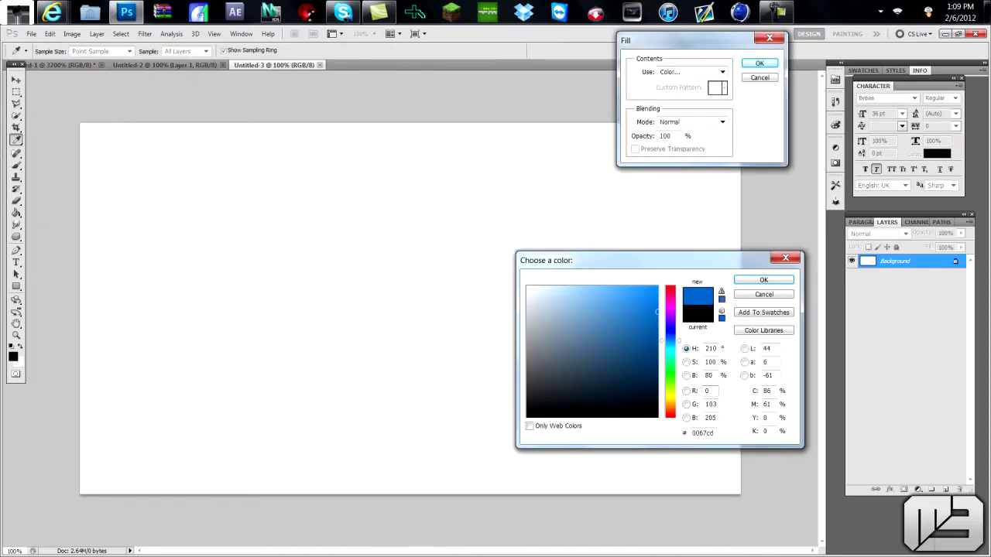
key("Return")
key("Return")
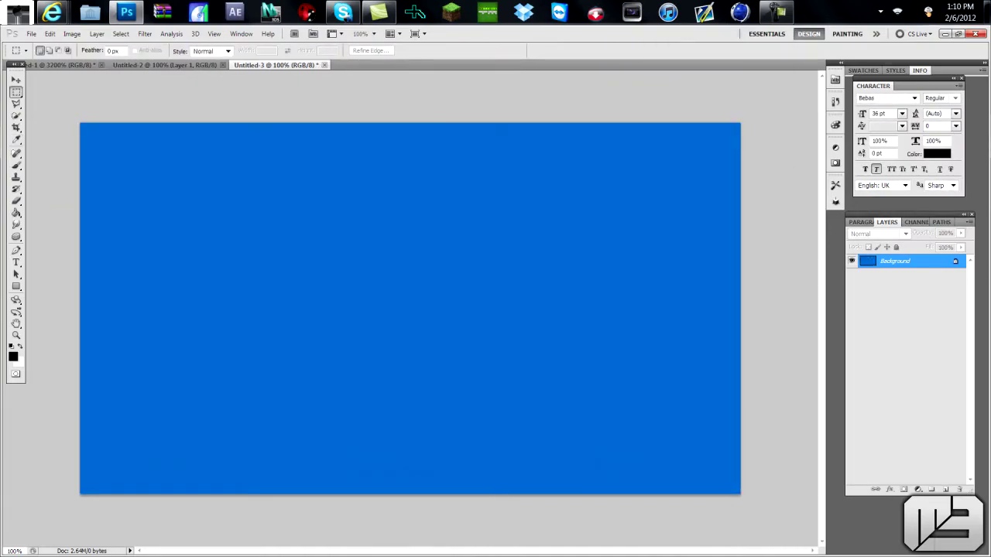
Convert the locked blue Background into a regular layer, keeping the default layer settings
double_click(906, 261)
key("Return")
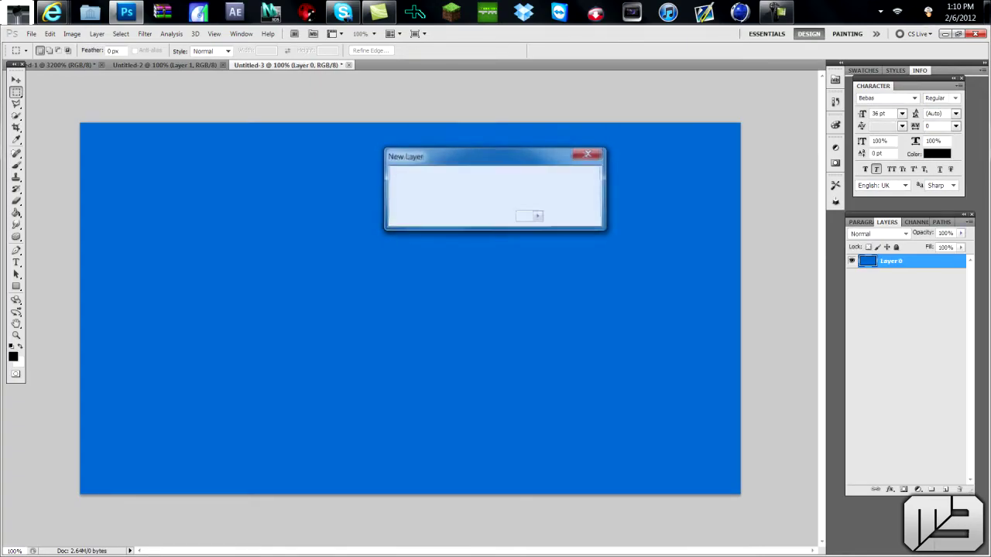
left_click(906, 310)
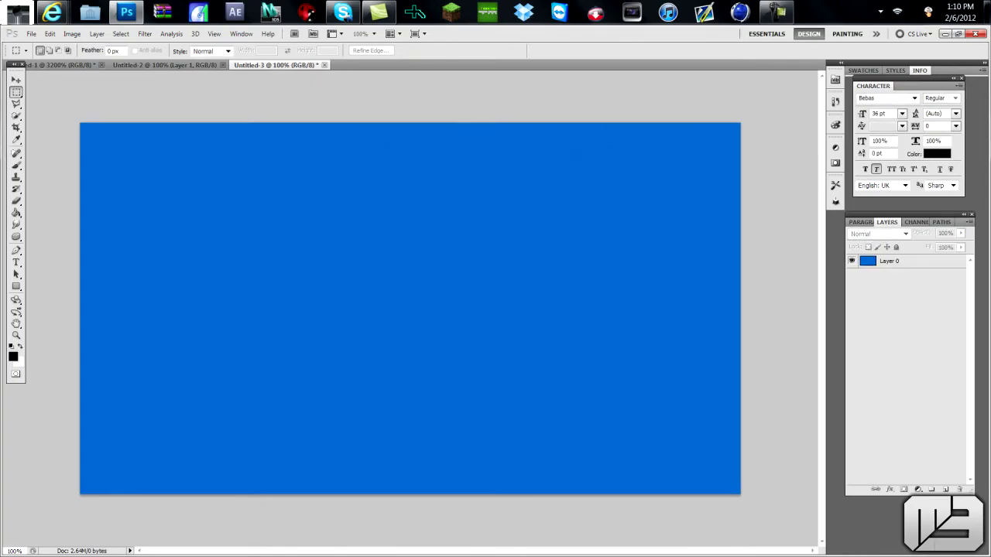
Add a Pattern Overlay effect to the blue Layer 0 using the Scan Line pattern
left_click(906, 261)
double_click(921, 261)
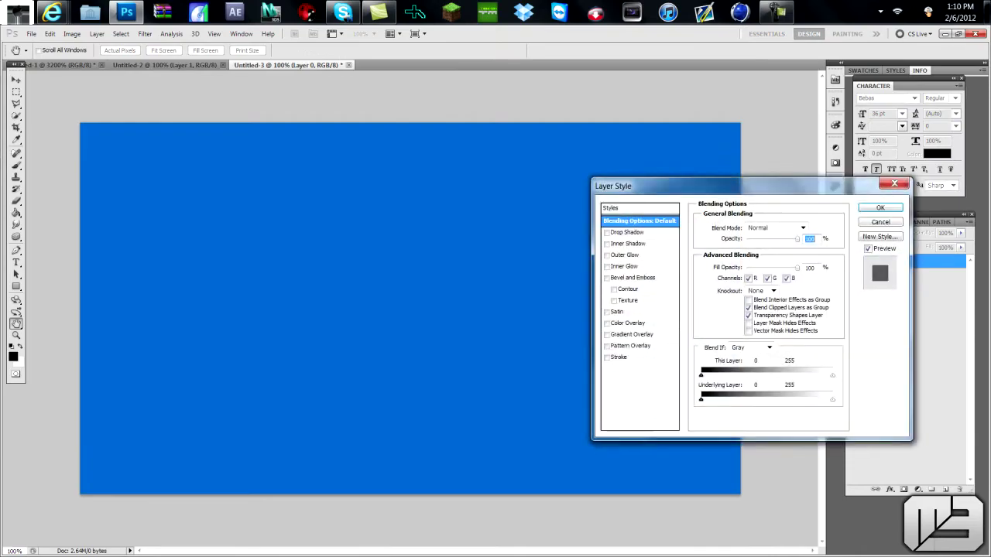
left_click_drag(736, 186, 740, 186)
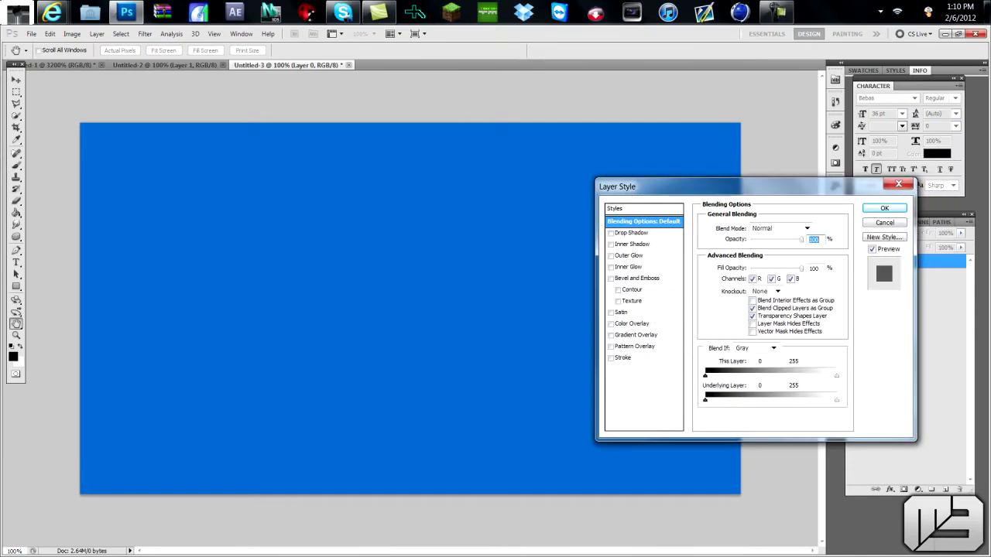
left_click(638, 346)
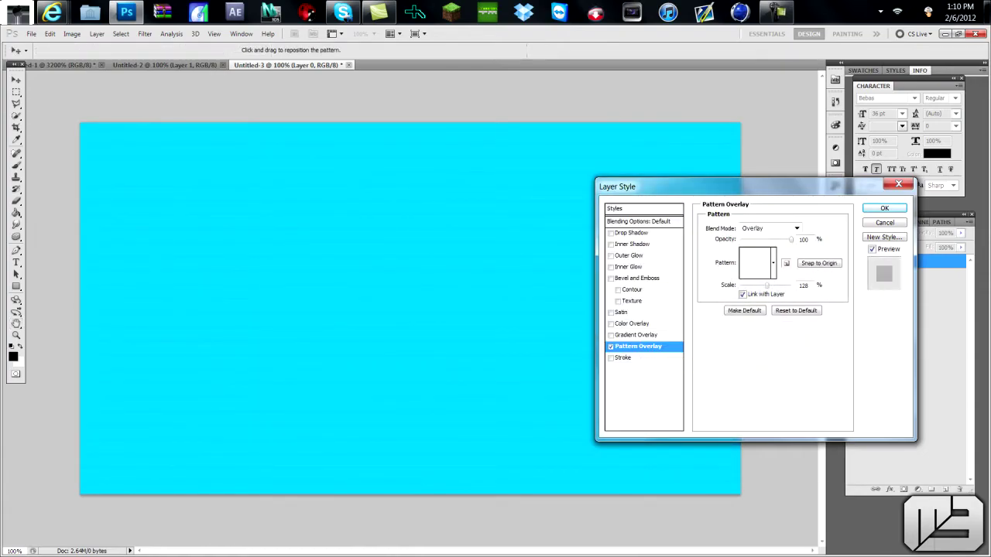
left_click(773, 263)
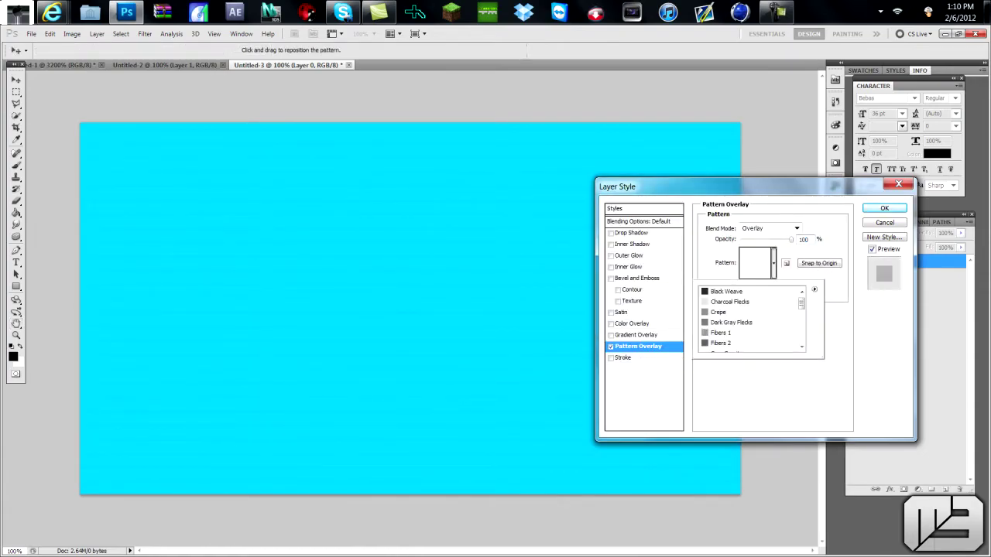
scroll(750, 319, "down", 10)
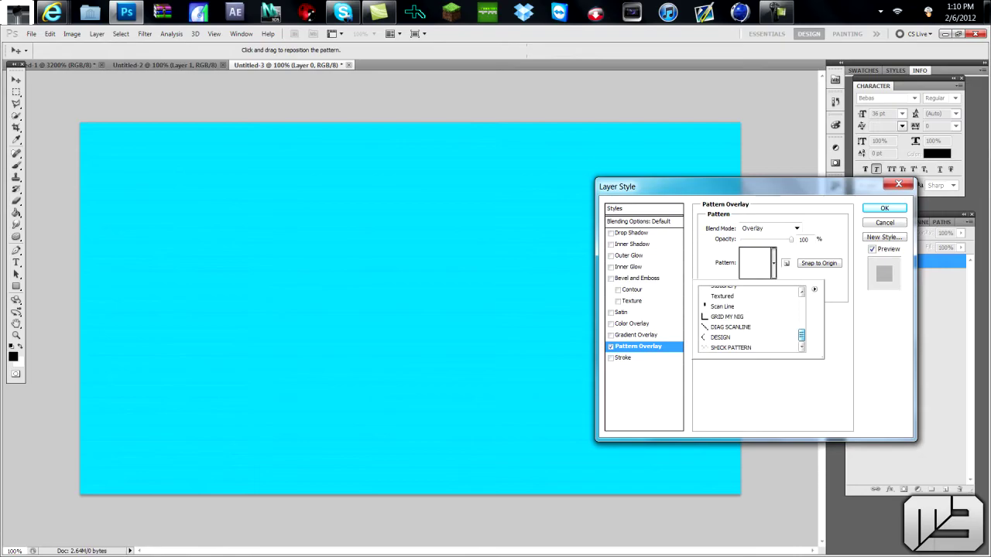
left_click(722, 306)
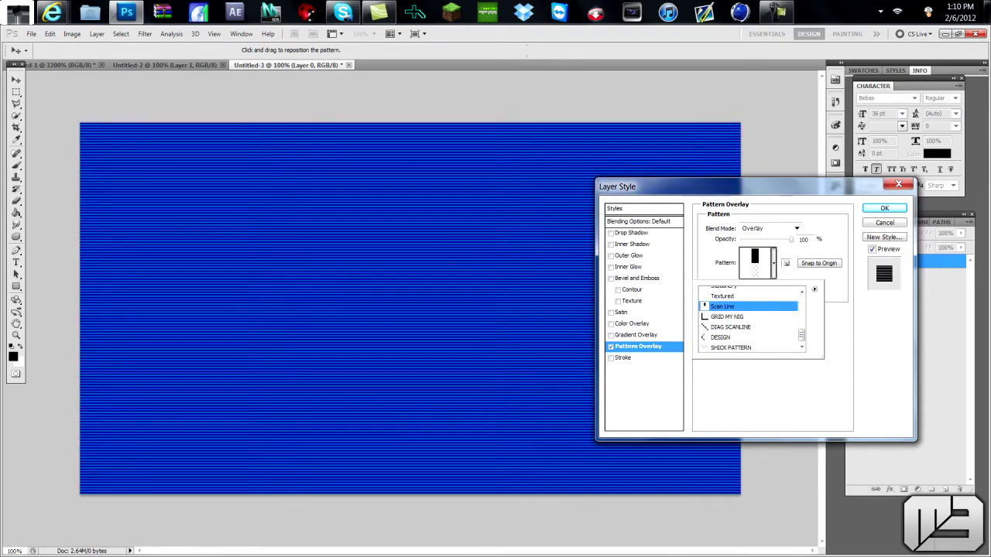
key("Return")
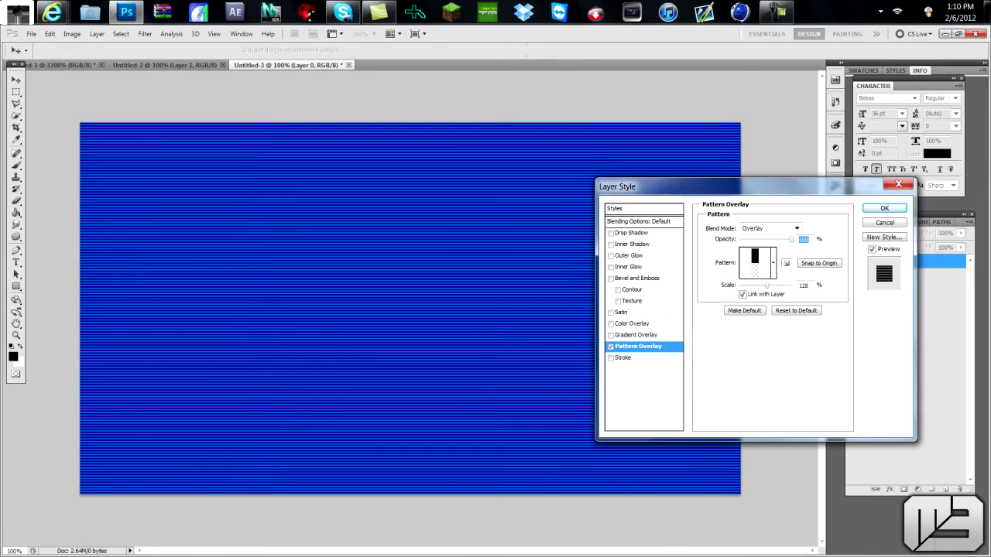
Preview the pattern overlay at 0% opacity and return it to 100%
left_click_drag(755, 185, 764, 243)
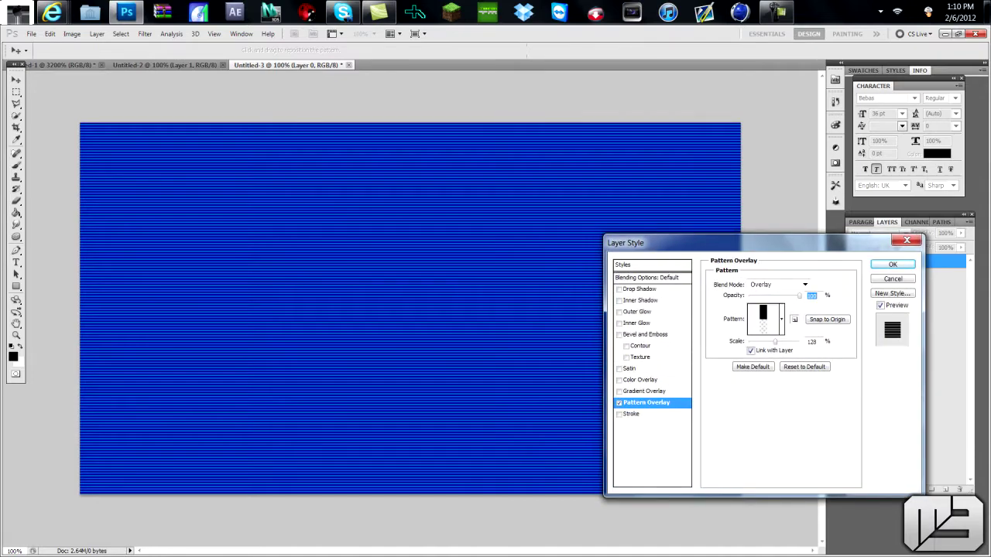
type("0")
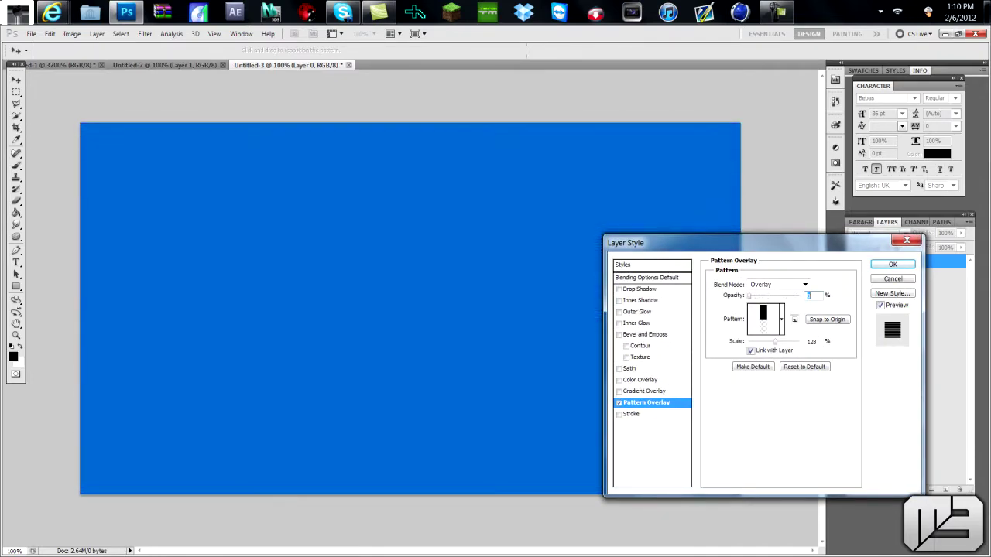
left_click_drag(748, 296, 799, 295)
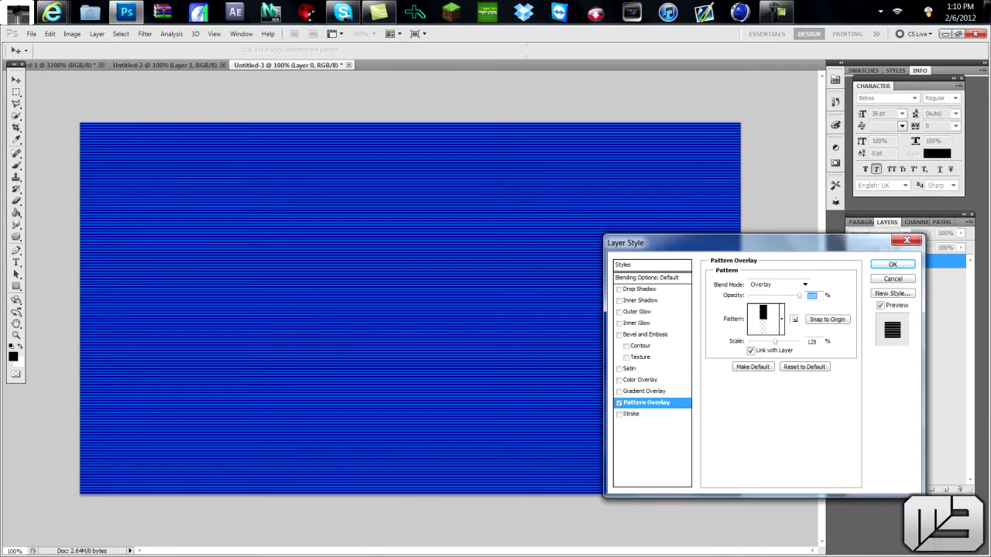
Fine-tune the scale of the Scan Line pattern overlay and apply the layer style
left_click_drag(775, 341, 775, 342)
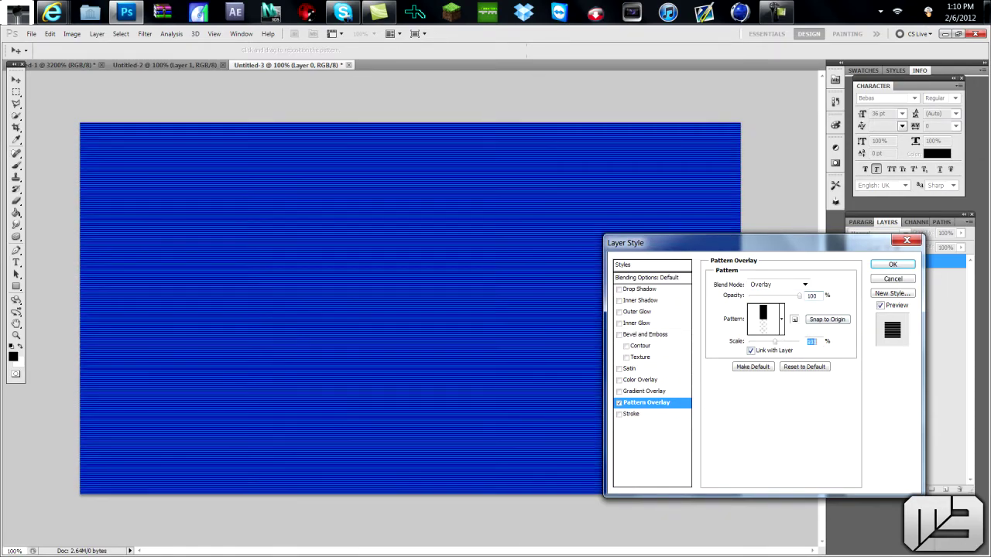
key("shift+Down")
key("shift+Down")
key("shift+Up")
key("shift+Up")
key("shift+Up")
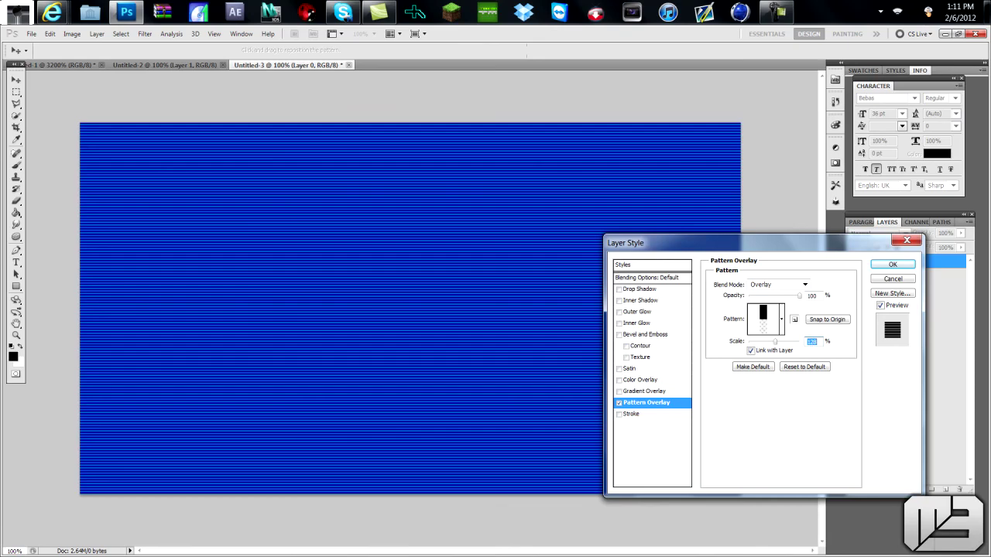
key("Return")
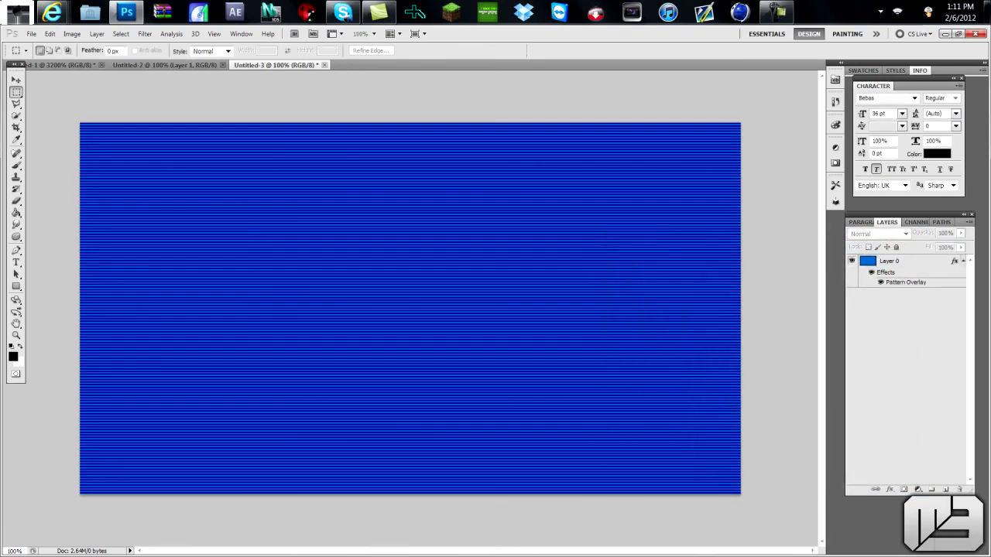